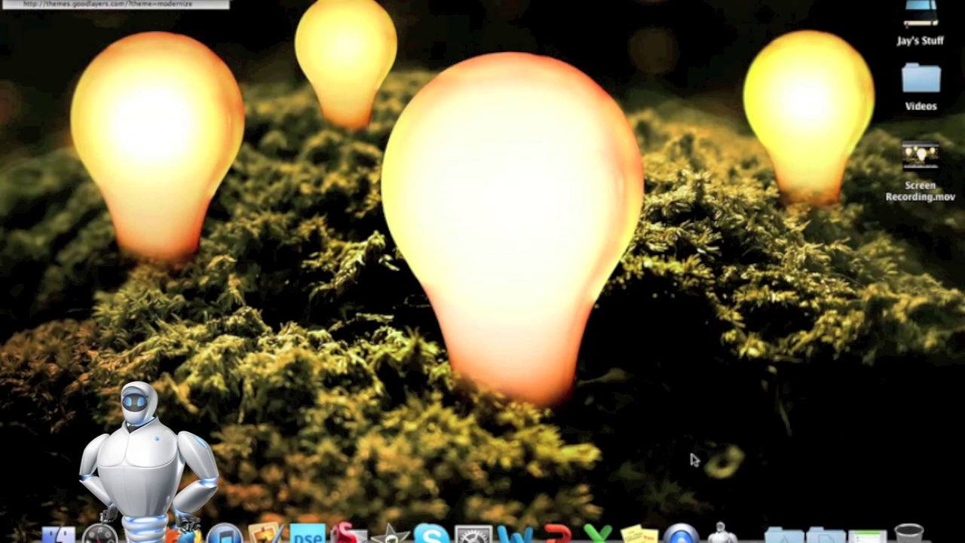
# Launch MacKeeper 2012 and show its Internet Security page with safe browsing and updates on
pyautogui.click(722, 524)
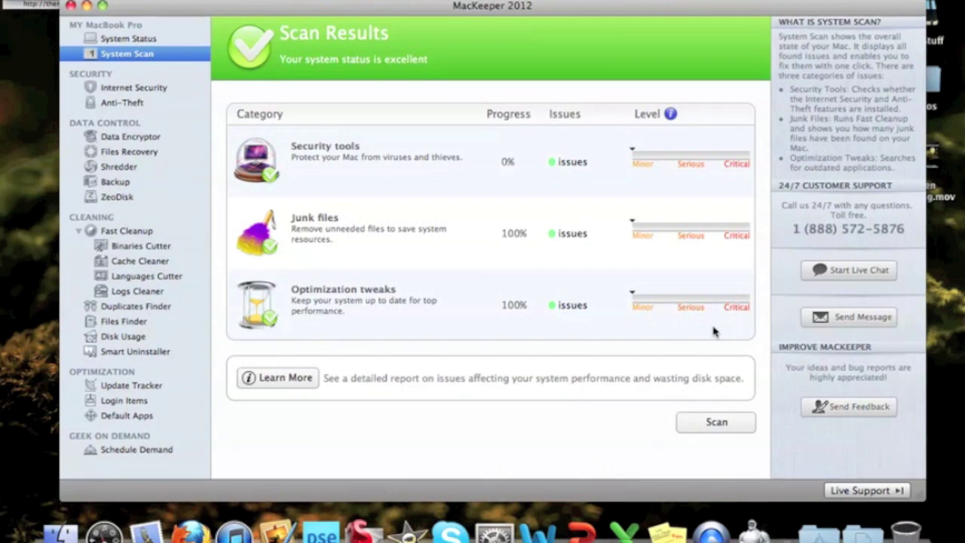
pyautogui.click(160, 89)
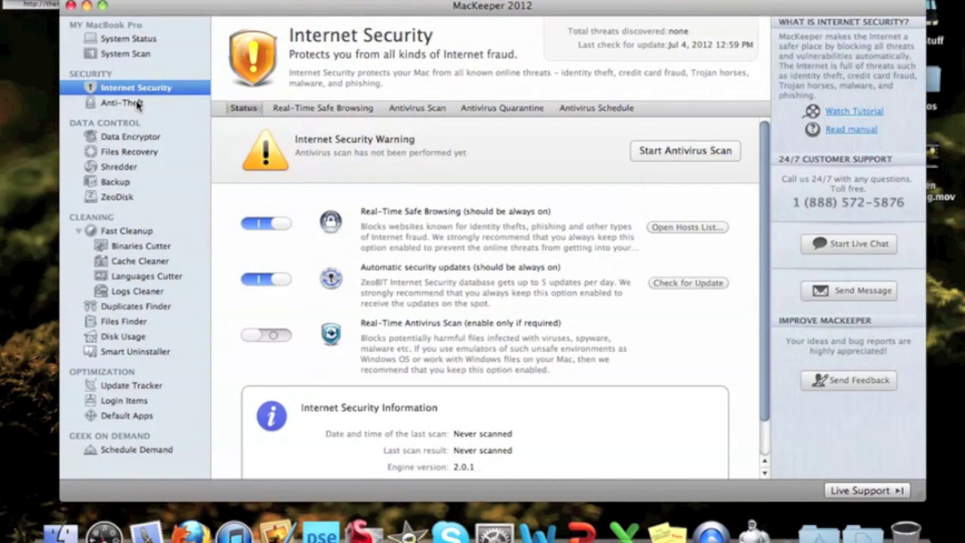
# View the Anti-Theft page, briefly revisit Internet Security, then return to Anti-Theft
pyautogui.click(138, 103)
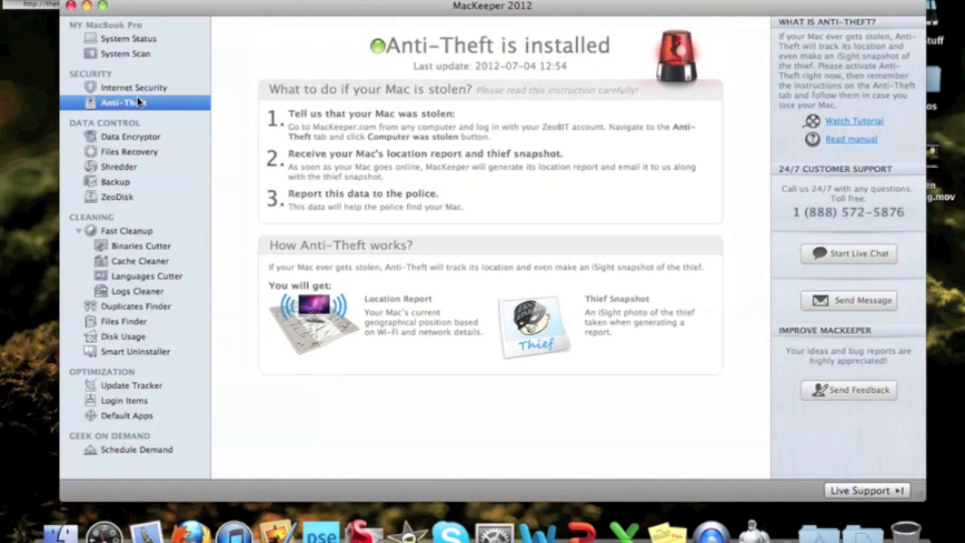
pyautogui.click(138, 90)
pyautogui.click(131, 104)
# Step through Data Encryptor and Files Recovery to the Shredder page with 0 items queued
pyautogui.click(132, 139)
pyautogui.click(132, 151)
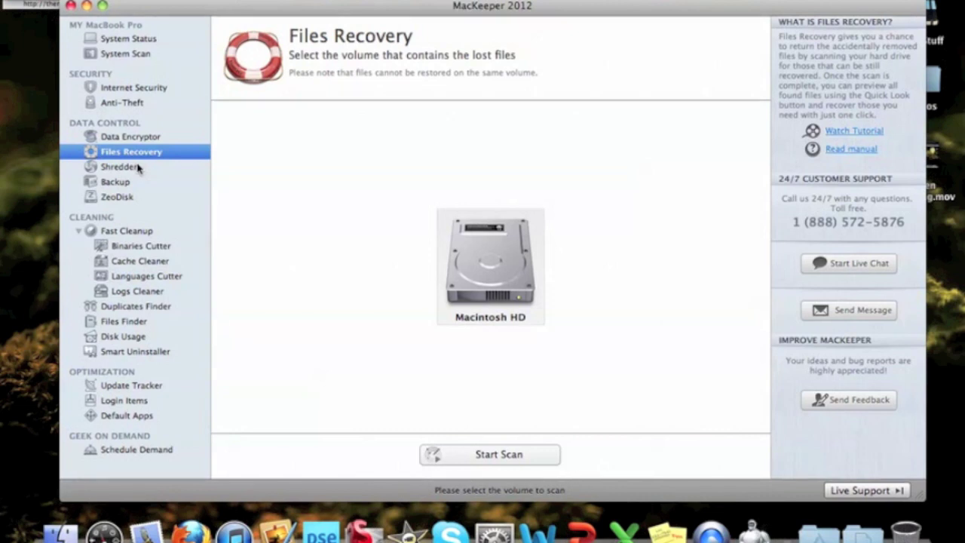
pyautogui.click(138, 167)
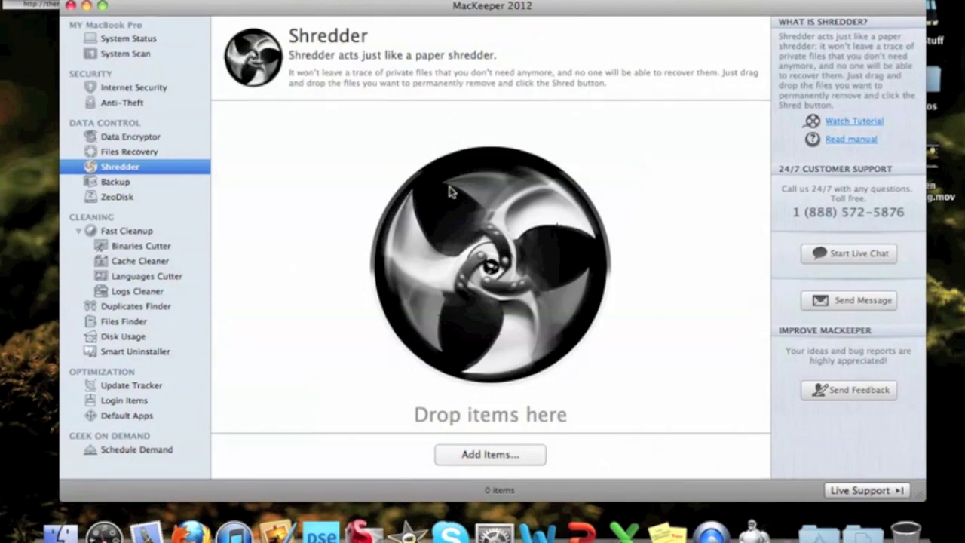
# View the Backup page, then the coming-soon ZeoDisk online storage page
pyautogui.click(126, 185)
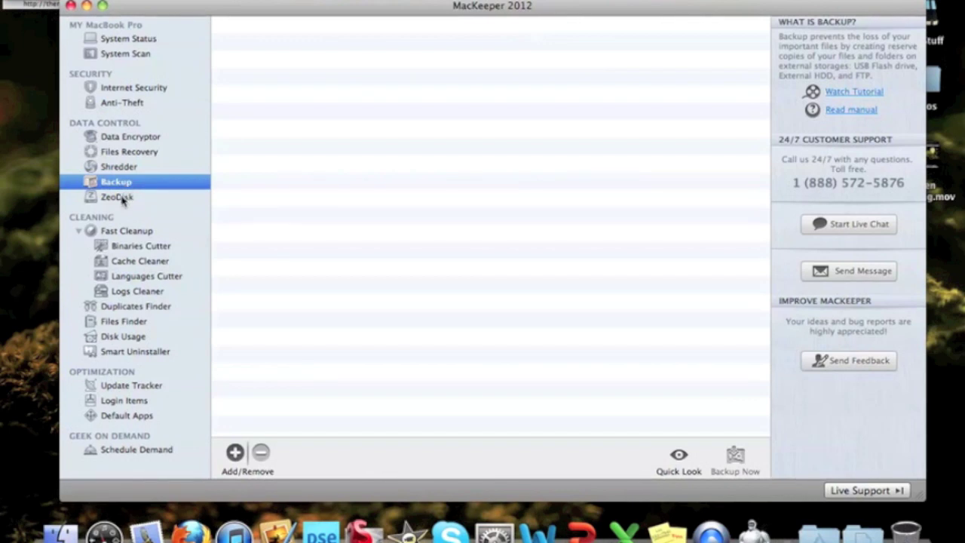
pyautogui.click(124, 199)
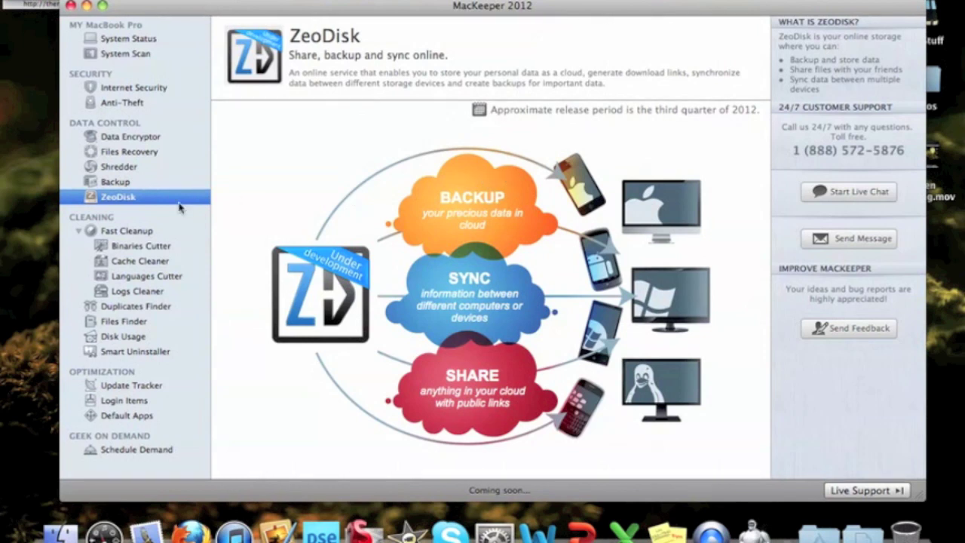
# View Fast Cleanup's cleaners, then the empty Duplicates Finder with 0 items found
pyautogui.click(127, 230)
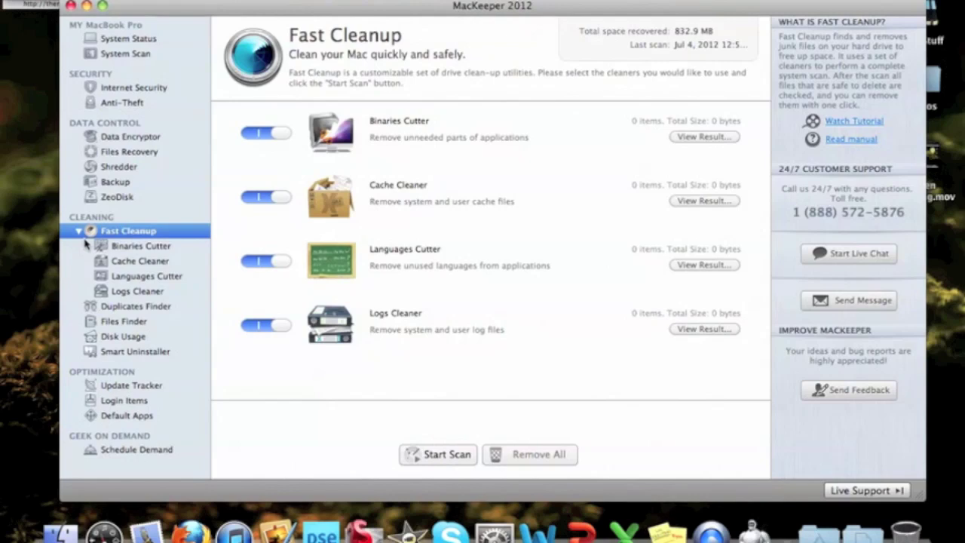
pyautogui.click(149, 305)
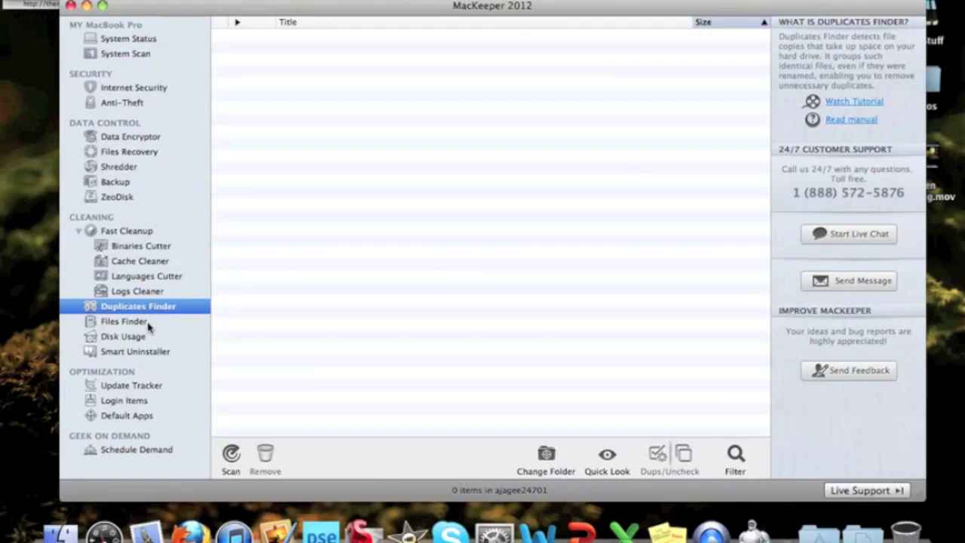
# Step through Files Finder and Disk Usage to Smart Uninstaller showing 0 items
pyautogui.click(149, 326)
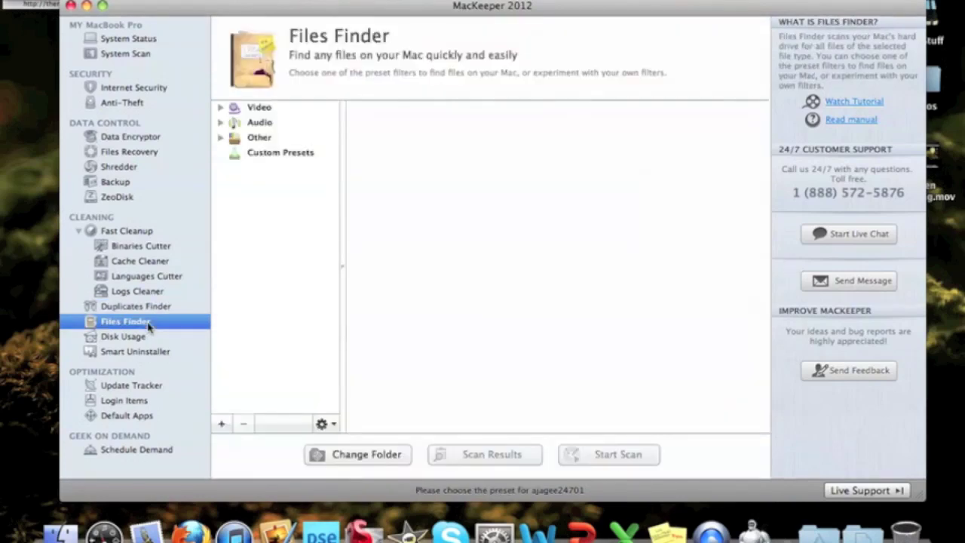
pyautogui.click(145, 341)
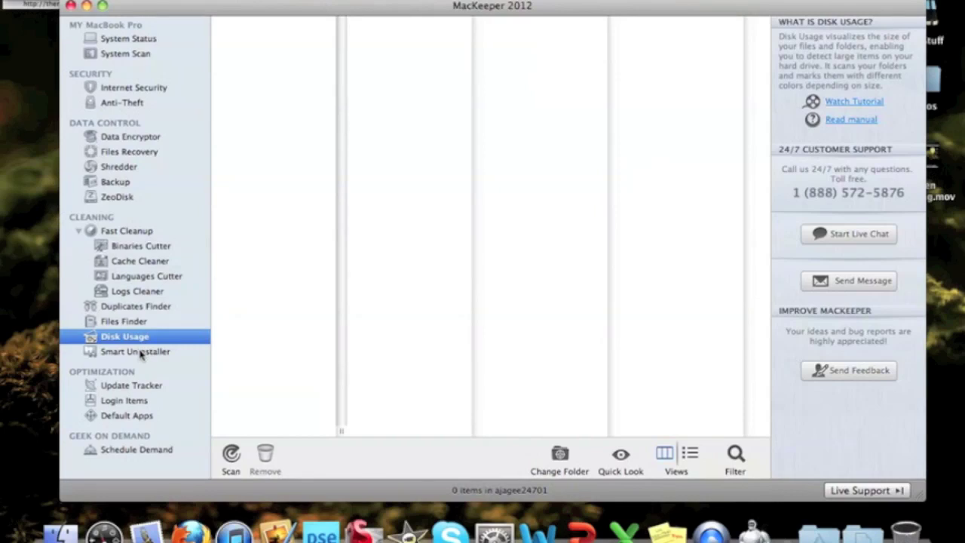
pyautogui.click(140, 352)
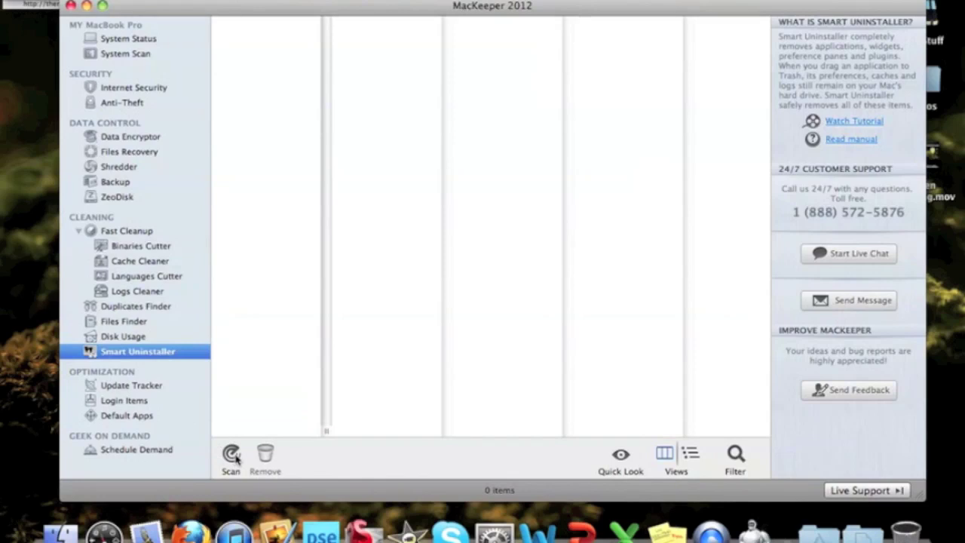
# Scan for installed apps (255 items, 8.8 GB) and scroll the Applications list down and back up
pyautogui.click(231, 455)
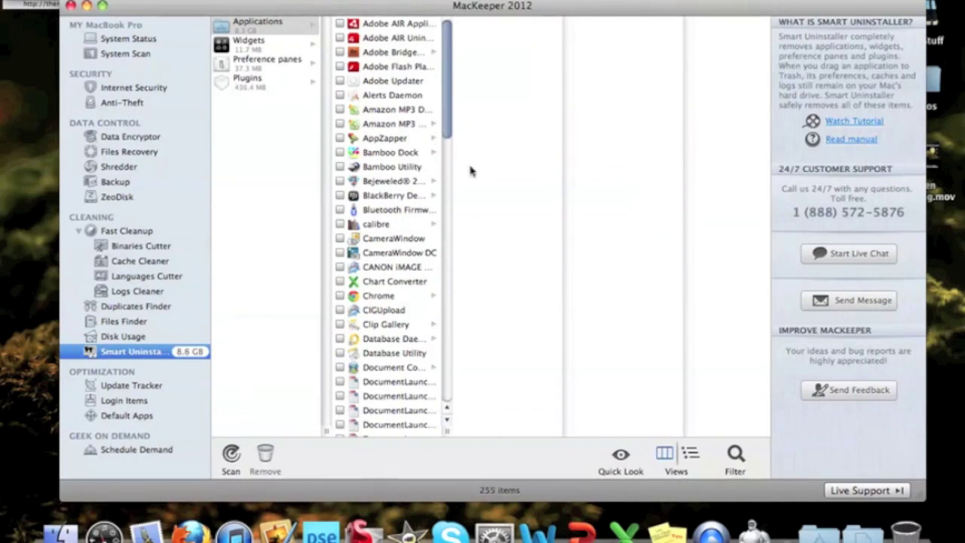
pyautogui.scroll(-8, 447, 84)
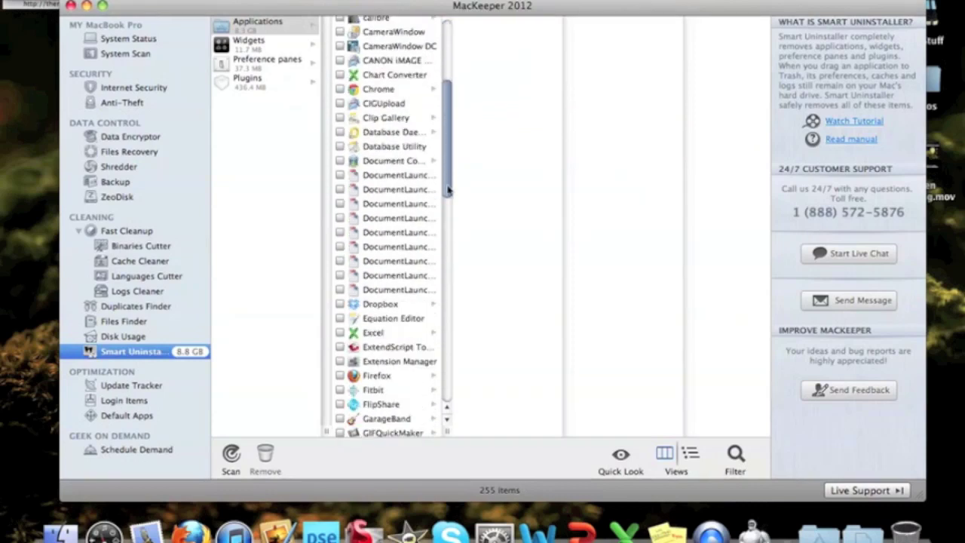
pyautogui.scroll(-2, 447, 188)
pyautogui.scroll(-5, 446, 301)
pyautogui.scroll(-5, 445, 394)
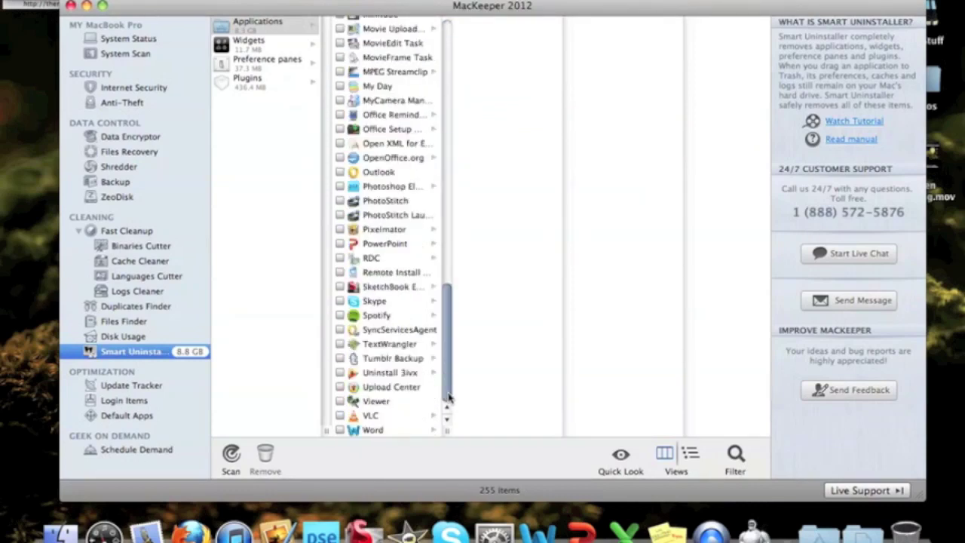
pyautogui.moveTo(447, 397); pyautogui.dragTo(437, 92)
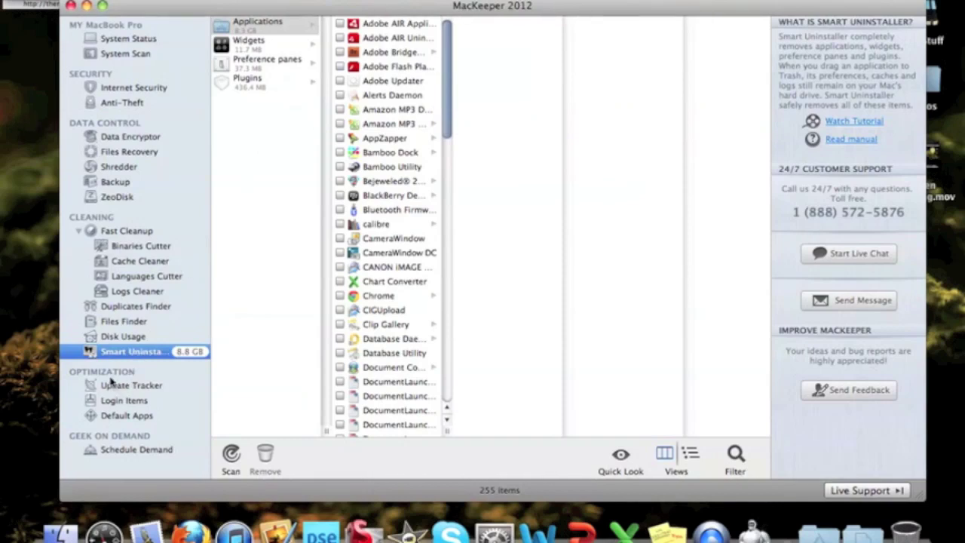
# Review Update Tracker and Login Items, ending on the Geek on Demand page with no demands
pyautogui.click(111, 387)
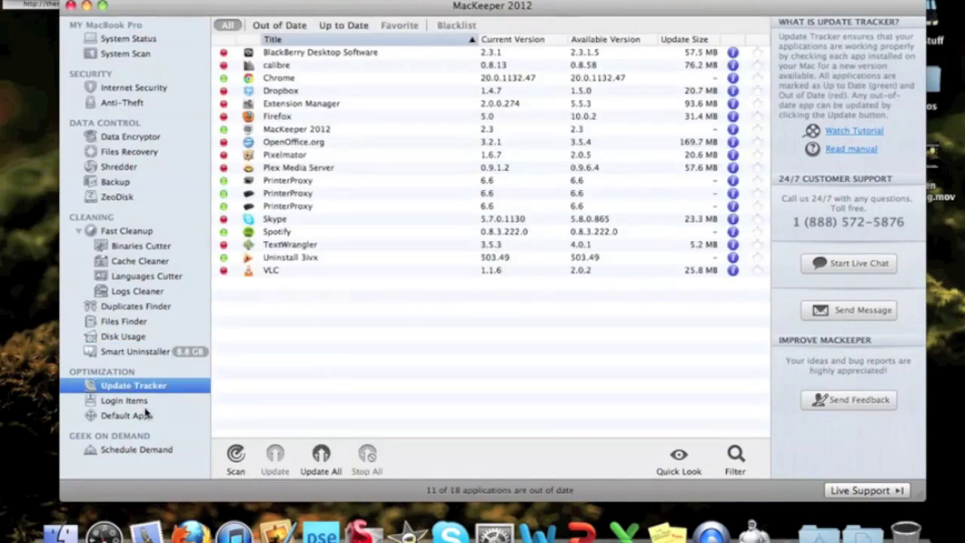
pyautogui.click(135, 402)
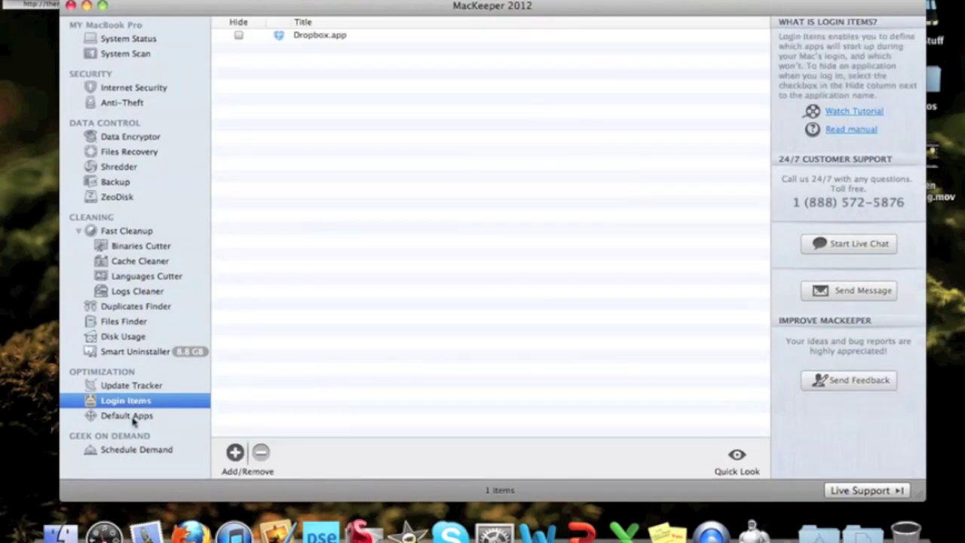
pyautogui.click(130, 451)
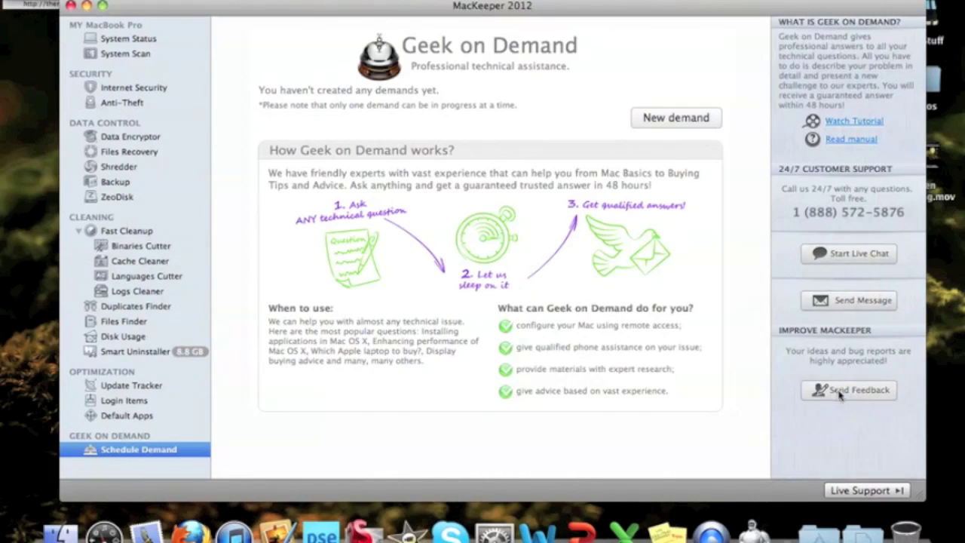
# Show the System Scan results, nudge the window up-left, and enlarge it slightly
pyautogui.click(142, 53)
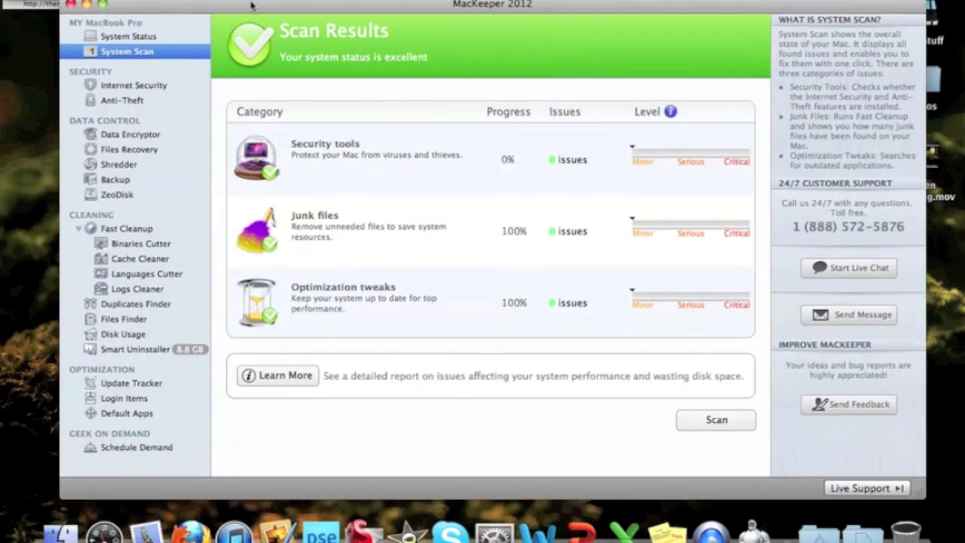
pyautogui.moveTo(251, 6); pyautogui.dragTo(196, 0)
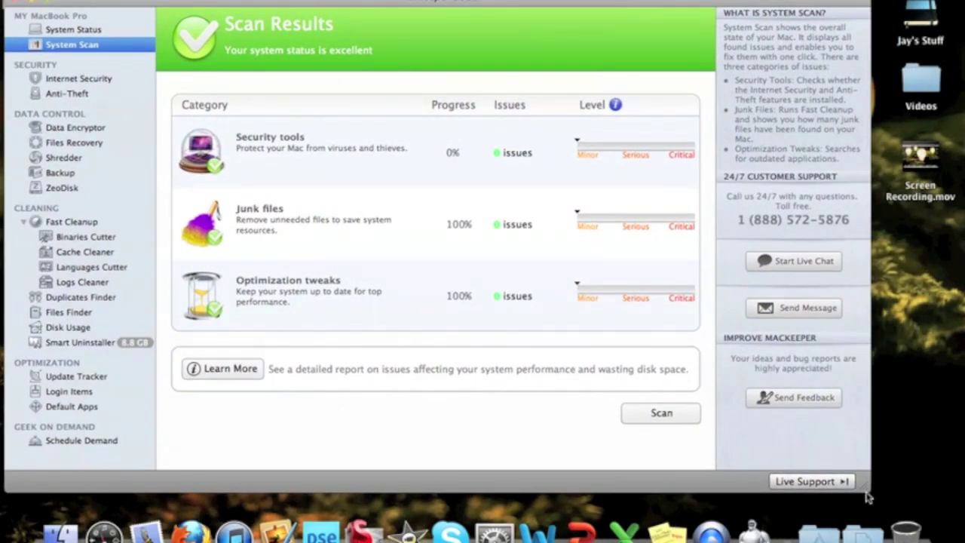
pyautogui.moveTo(869, 492); pyautogui.dragTo(959, 502)
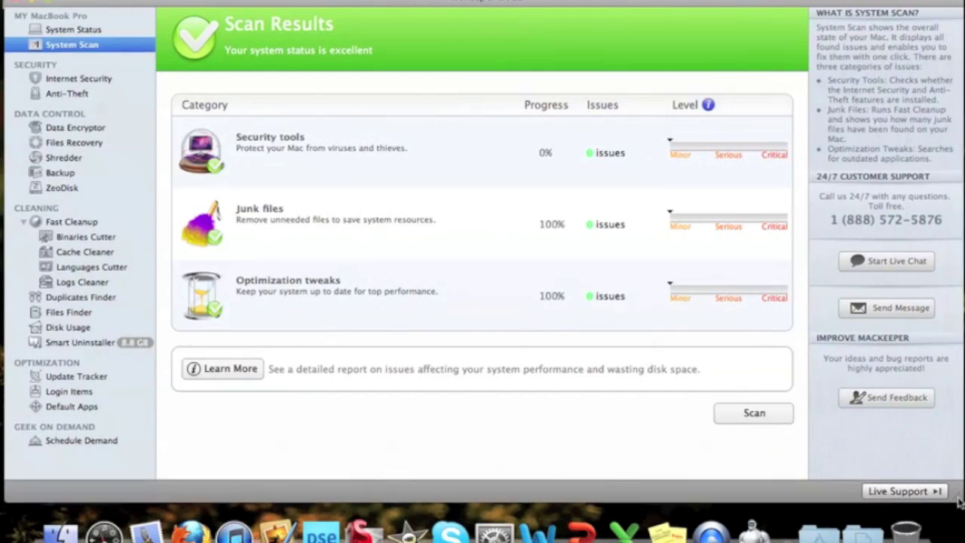